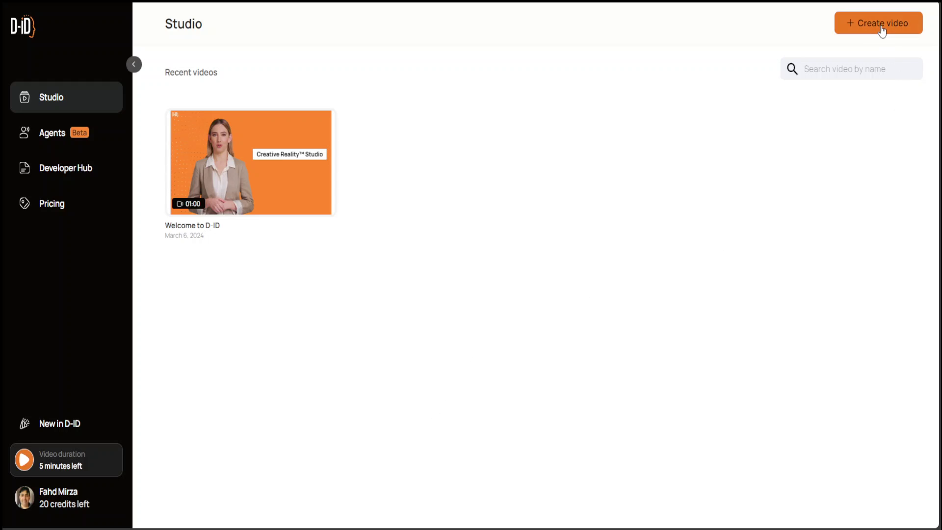
Start a new video with the woman in the blue shirt as presenter
{"action": "left_click", "coordinate": [882, 29]}
{"action": "scroll", "coordinate": [543, 449], "scroll_direction": "down", "scroll_amount": 1}
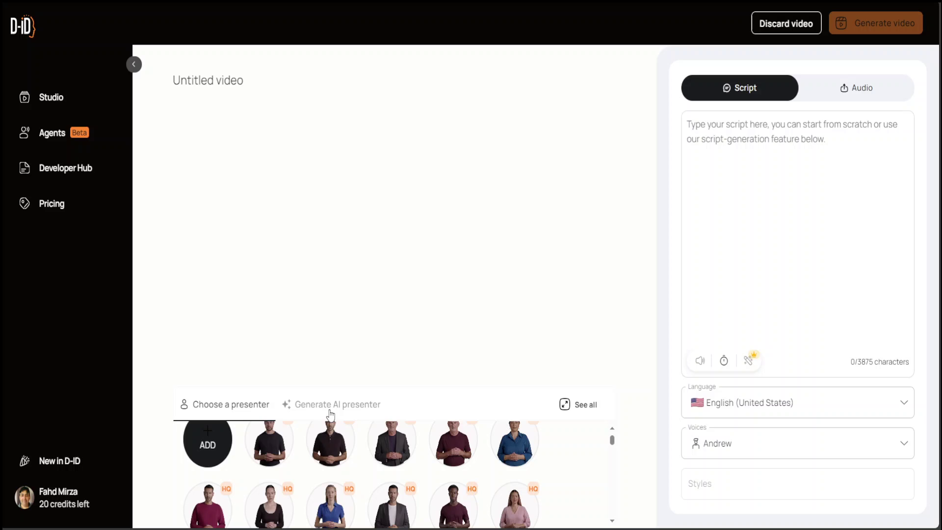
{"action": "scroll", "coordinate": [556, 495], "scroll_direction": "down", "scroll_amount": 1}
{"action": "scroll", "coordinate": [558, 492], "scroll_direction": "down", "scroll_amount": 3}
{"action": "scroll", "coordinate": [550, 493], "scroll_direction": "up", "scroll_amount": 4}
{"action": "scroll", "coordinate": [553, 462], "scroll_direction": "down", "scroll_amount": 1}
{"action": "left_click", "coordinate": [331, 494]}
Rename the untitled video to 'YouTuber'
{"action": "left_click", "coordinate": [194, 79]}
{"action": "type", "text": "For YouT"}
{"action": "type", "text": "ube"}
{"action": "key", "text": "Home"}
{"action": "key", "text": "Delete"}
{"action": "key", "text": "Delete"}
{"action": "key", "text": "Delete"}
{"action": "key", "text": "Delete"}
{"action": "left_click", "coordinate": [219, 84]}
{"action": "type", "text": "r"}
{"action": "key", "text": "Return"}
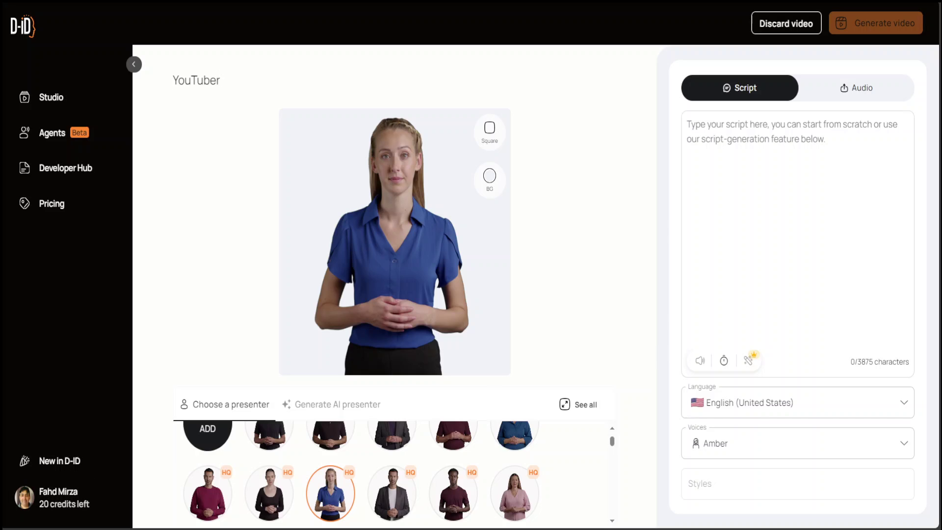
Write a short script line saying the video is for the creator's YouTube channel, trimming the extra text
{"action": "left_click", "coordinate": [761, 137]}
{"action": "type", "text": "This video is for Fahd's Youtube channel and  you can also visit for more content his website at fahdmirza.com"}
{"action": "left_click_drag", "start_coordinate": [839, 124], "coordinate": [903, 143]}
{"action": "key", "text": "BackSpace"}
{"action": "type", "text": "."}
{"action": "key", "text": "BackSpace"}
{"action": "type", "text": "which is about"}
{"action": "key", "text": "BackSpace"}
{"action": "key", "text": "BackSpace"}
{"action": "key", "text": "BackSpace"}
{"action": "key", "text": "BackSpace"}
{"action": "key", "text": "BackSpace"}
{"action": "key", "text": "BackSpace"}
{"action": "key", "text": "BackSpace"}
{"action": "key", "text": "BackSpace"}
{"action": "key", "text": "BackSpace"}
{"action": "key", "text": "BackSpace"}
{"action": "key", "text": "BackSpace"}
{"action": "key", "text": "BackSpace"}
{"action": "key", "text": "BackSpace"}
{"action": "key", "text": "BackSpace"}
{"action": "key", "text": "BackSpace"}
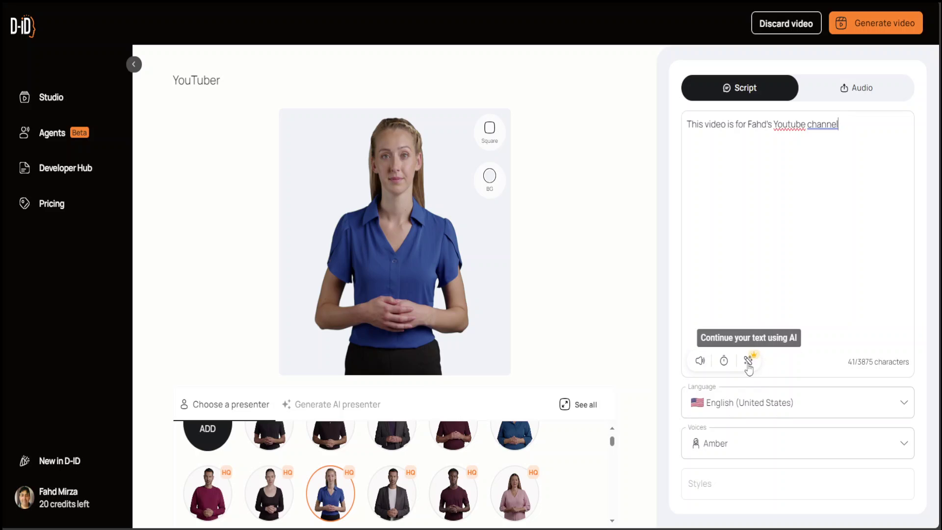
{"action": "left_click", "coordinate": [903, 405]}
{"action": "scroll", "coordinate": [910, 265], "scroll_direction": "down", "scroll_amount": 3}
{"action": "left_click_drag", "start_coordinate": [911, 265], "coordinate": [910, 315]}
{"action": "left_click_drag", "start_coordinate": [909, 318], "coordinate": [904, 369]}
{"action": "left_click_drag", "start_coordinate": [903, 370], "coordinate": [902, 292]}
{"action": "left_click", "coordinate": [853, 129]}
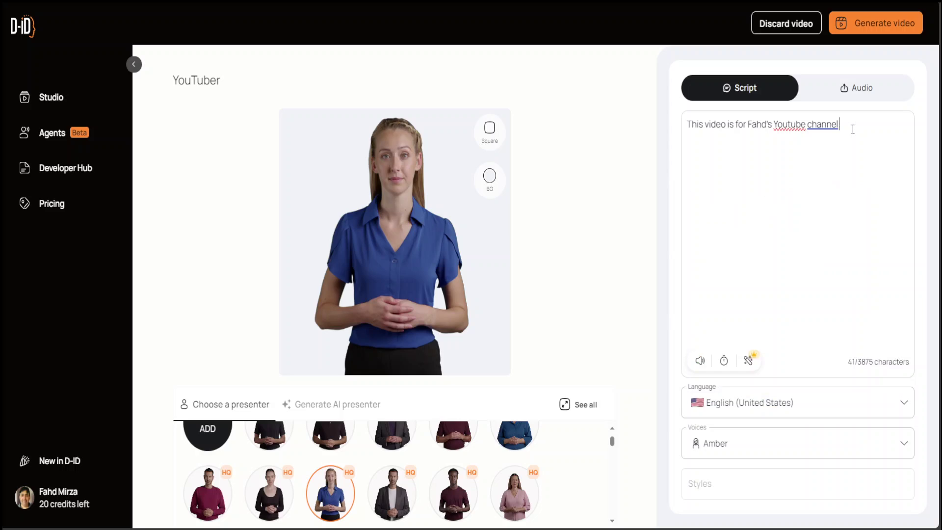
{"action": "left_click", "coordinate": [904, 445]}
{"action": "left_click", "coordinate": [814, 167]}
{"action": "key", "text": "ctrl+Left"}
{"action": "key", "text": "ctrl+Left"}
{"action": "key", "text": "ctrl+Left"}
Generate the YouTuber video, confirming the one-credit cost
{"action": "left_click", "coordinate": [883, 27]}
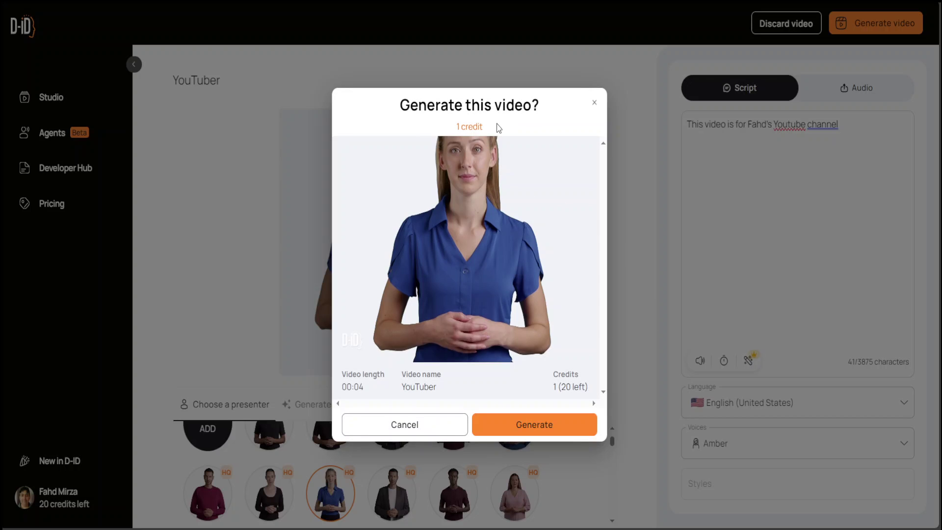
{"action": "left_click", "coordinate": [519, 425]}
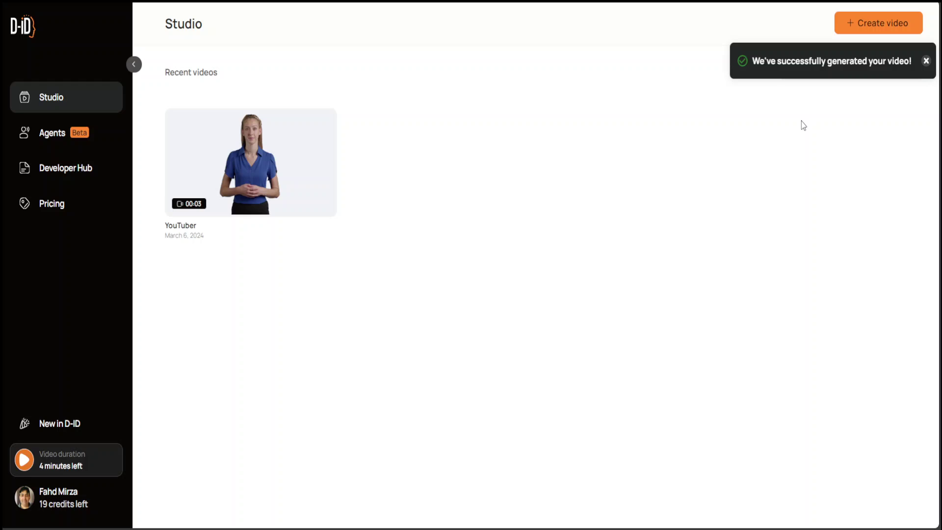
Open the YouTuber clip from Recent videos and play it through
{"action": "mouse_move", "coordinate": [280, 174]}
{"action": "left_click", "coordinate": [248, 156]}
{"action": "left_click", "coordinate": [229, 400]}
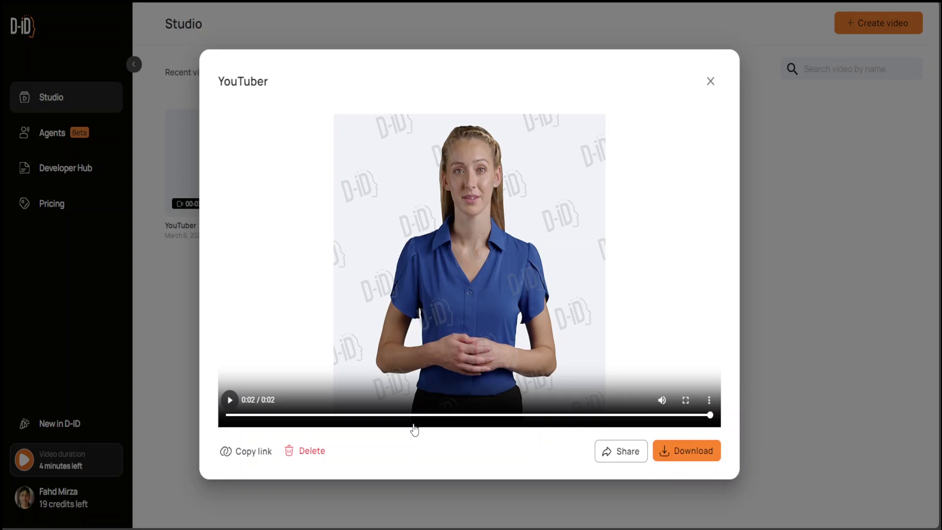
Close the video preview and go to the Agents page
{"action": "left_click", "coordinate": [711, 82]}
{"action": "left_click", "coordinate": [44, 136]}
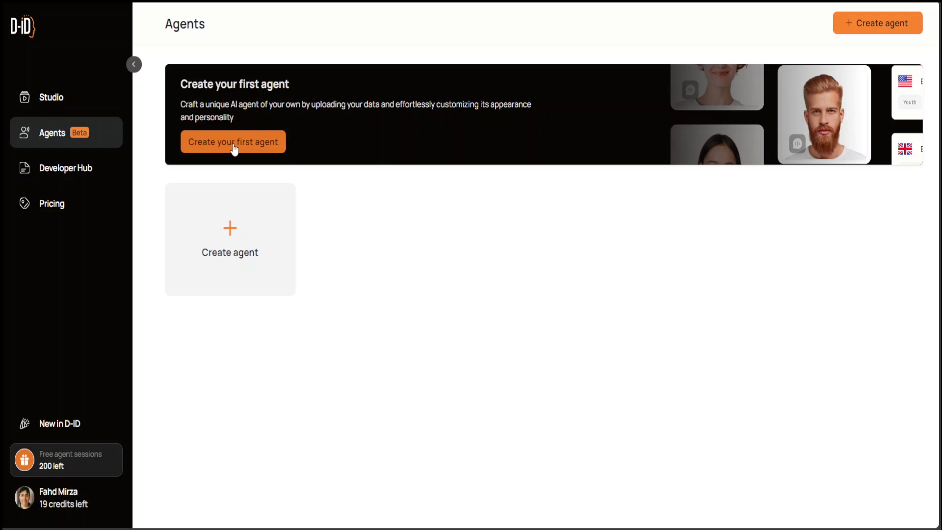
Create a new agent with the red-haired woman avatar and continue to Agent details
{"action": "left_click", "coordinate": [233, 146]}
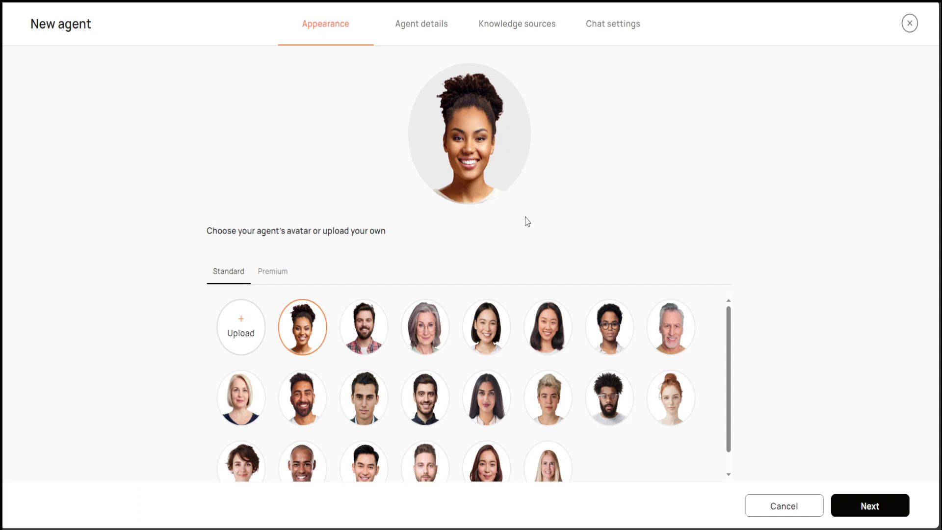
{"action": "left_click", "coordinate": [662, 398]}
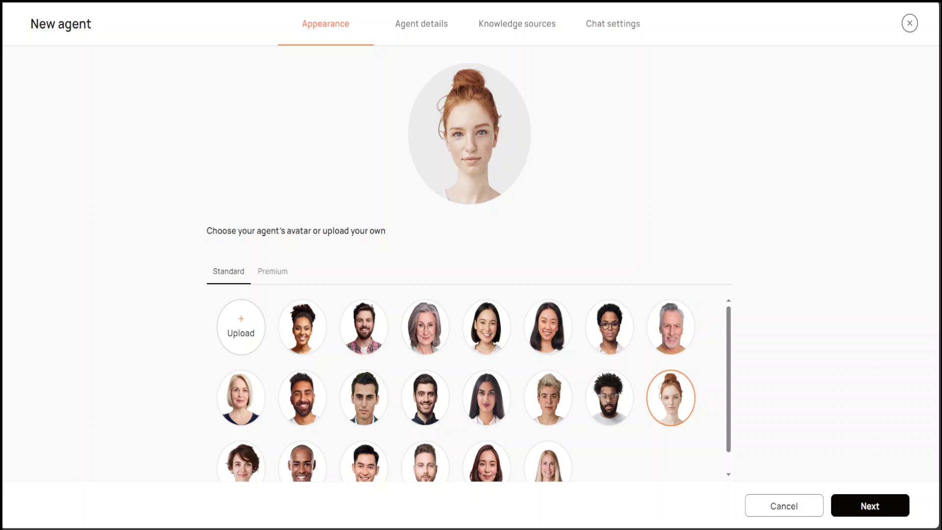
{"action": "left_click", "coordinate": [882, 506]}
Name the agent 'YouTuber' and enter the instructions 'You are helpful YouTuber'
{"action": "left_click", "coordinate": [233, 260]}
{"action": "type", "text": "You"}
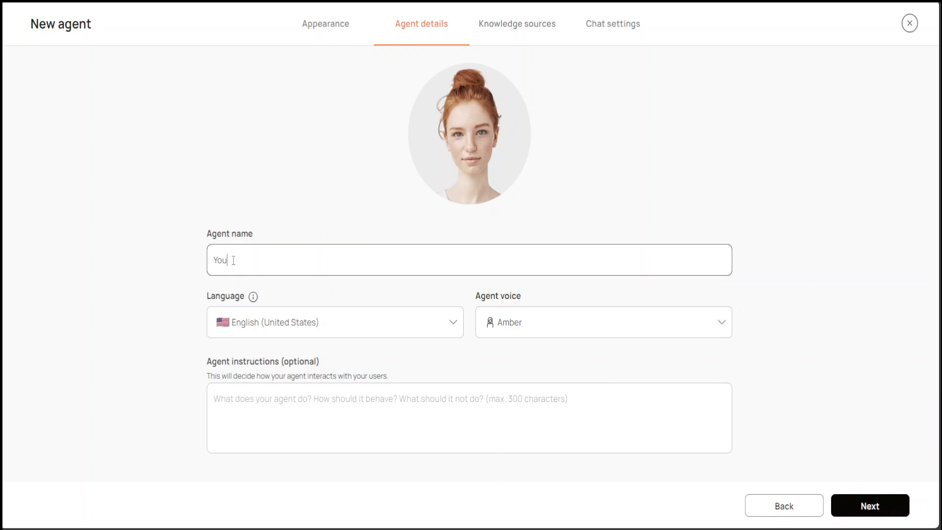
{"action": "type", "text": "Tuber"}
{"action": "left_click", "coordinate": [325, 405]}
{"action": "type", "text": "You are helpful Tu"}
{"action": "key", "text": "BackSpace"}
{"action": "key", "text": "BackSpace"}
{"action": "type", "text": "YouTuber"}
On Knowledge sources, start a link entry and try Grounded before returning to Hybrid
{"action": "left_click", "coordinate": [876, 505]}
{"action": "left_click", "coordinate": [275, 345]}
{"action": "type", "text": "f"}
{"action": "double_click", "coordinate": [224, 347]}
{"action": "left_click", "coordinate": [353, 183]}
{"action": "left_click", "coordinate": [441, 181]}
Set grounding to Grounded with test.txt.txt as the uploaded knowledge source
{"action": "left_click", "coordinate": [266, 175]}
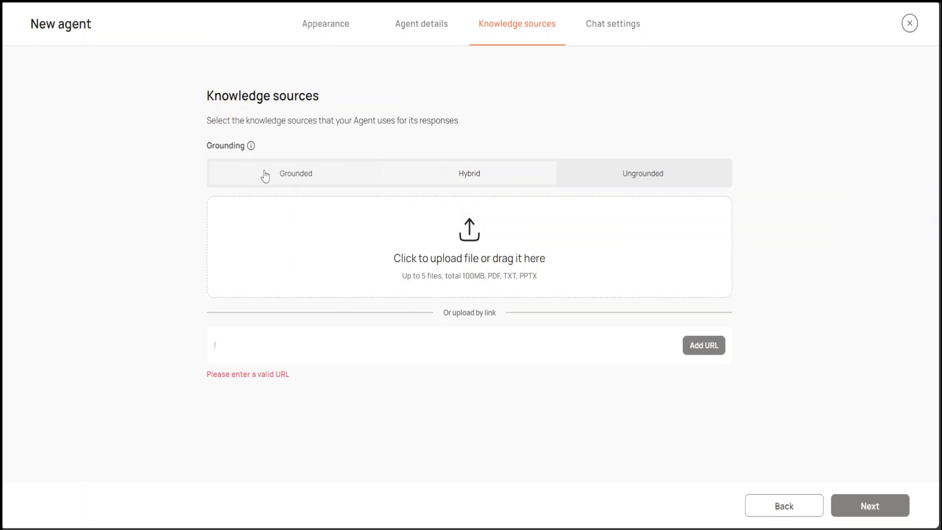
{"action": "left_click", "coordinate": [481, 179]}
{"action": "left_click", "coordinate": [614, 183]}
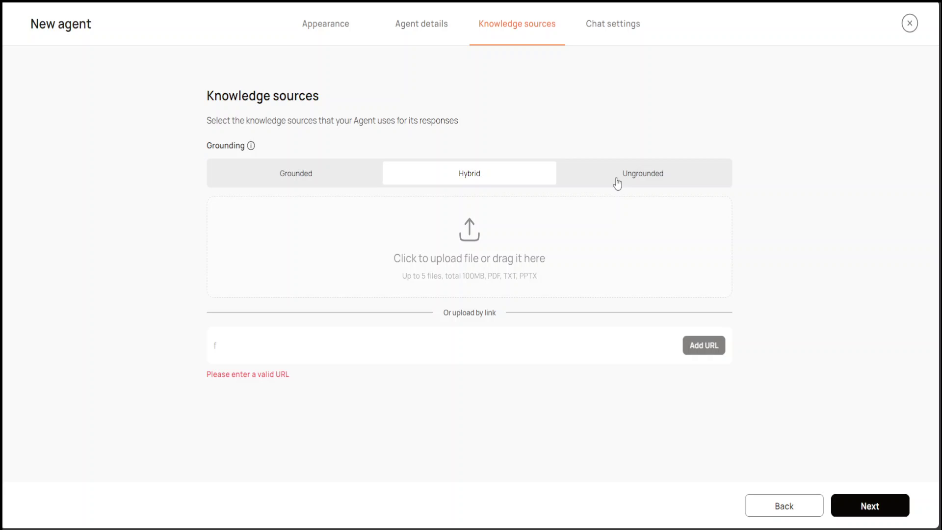
{"action": "mouse_move", "coordinate": [250, 151]}
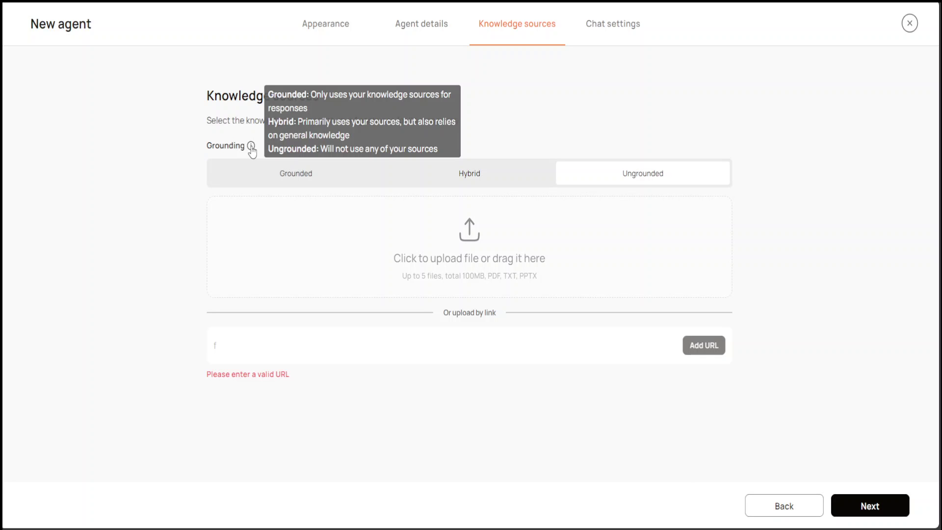
{"action": "left_click", "coordinate": [467, 178]}
{"action": "left_click", "coordinate": [301, 188]}
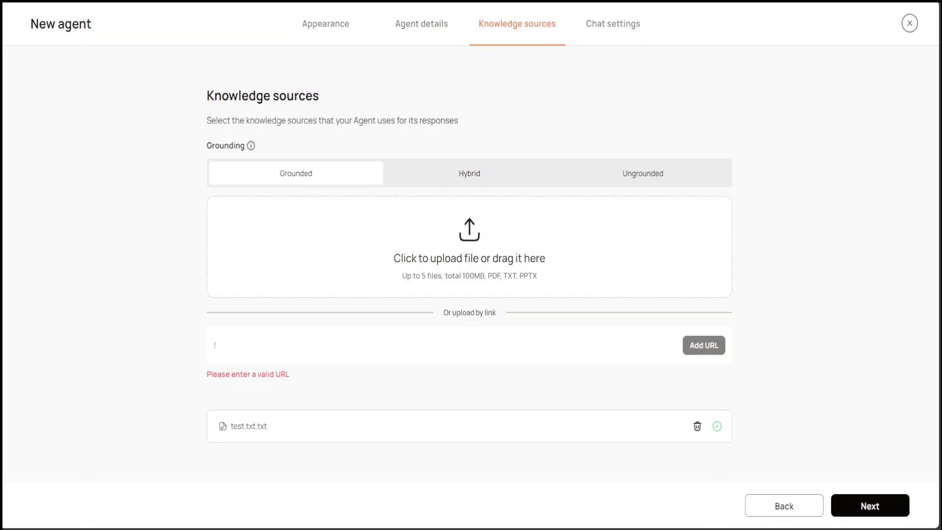
In Chat settings, add a starter question asking what the creator's channel is about
{"action": "left_click", "coordinate": [864, 506]}
{"action": "left_click", "coordinate": [279, 182]}
{"action": "type", "text": "What is Fahd's channel is about."}
{"action": "left_click", "coordinate": [421, 303]}
Create the YouTuber agent so its red-haired avatar card appears under Recent on the Agents page
{"action": "left_click", "coordinate": [857, 510]}
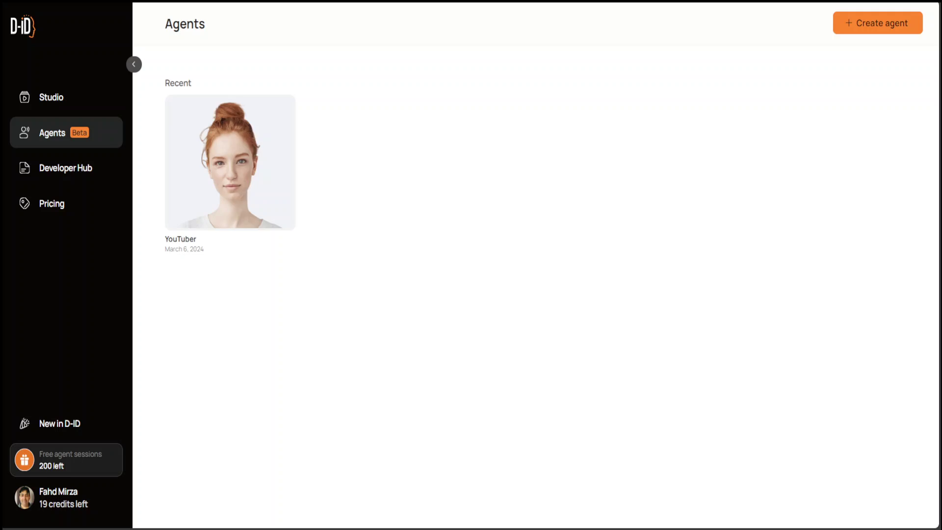
Start a chat with the YouTuber agent and ask what the creator's channel is about
{"action": "left_click", "coordinate": [258, 180]}
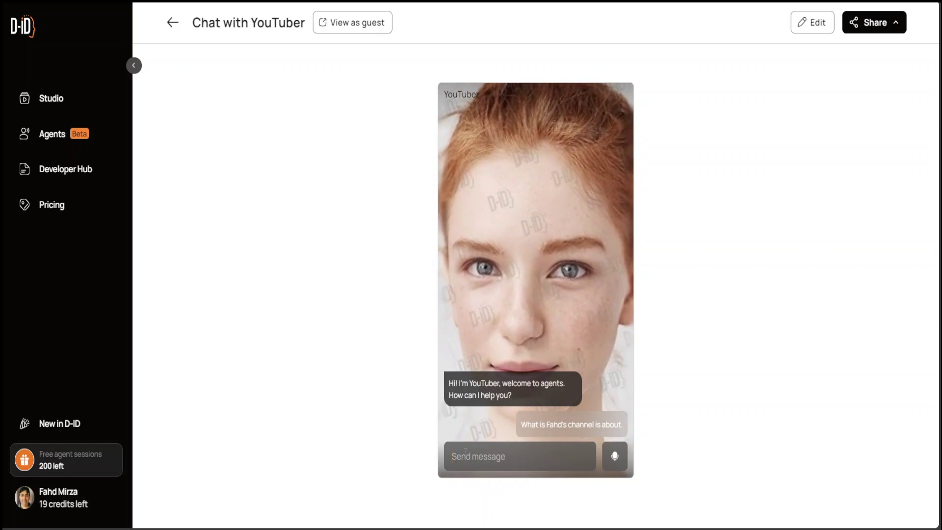
{"action": "type", "text": "what is Fahd's channel is about"}
{"action": "key", "text": "Return"}
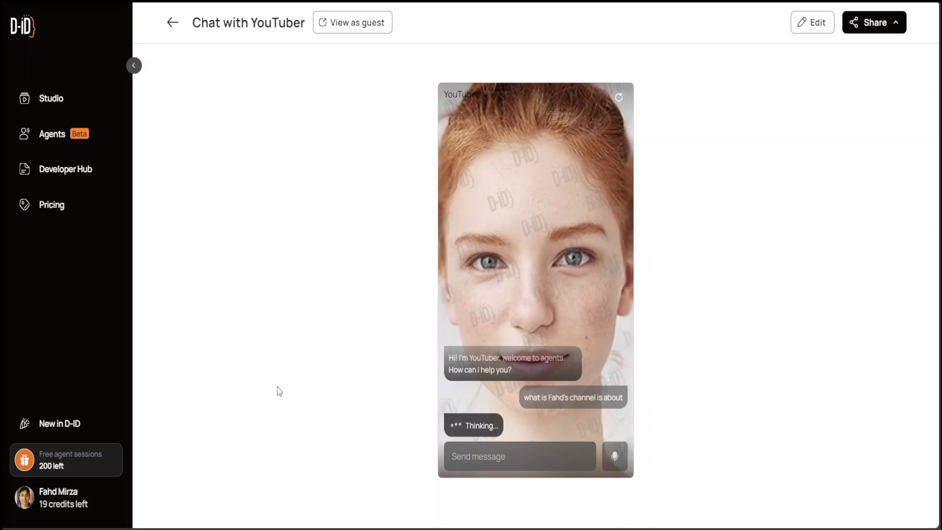
Focus the Send message box while the agent replies that the channel covers AI and cloud
{"action": "left_click", "coordinate": [573, 455]}
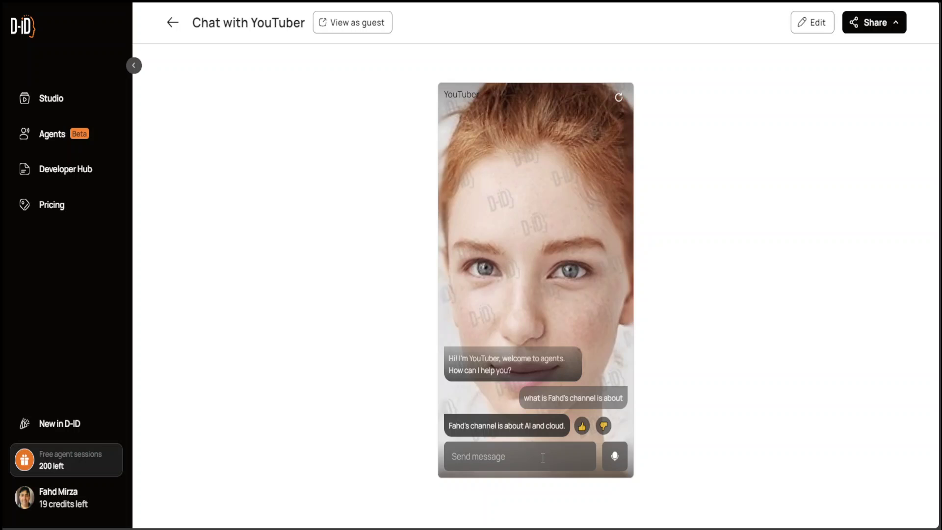
Ask the agent 'who are you' and 'what is your name' in the chat
{"action": "type", "text": "who are you"}
{"action": "key", "text": "Return"}
{"action": "type", "text": "what is your name"}
{"action": "key", "text": "Return"}
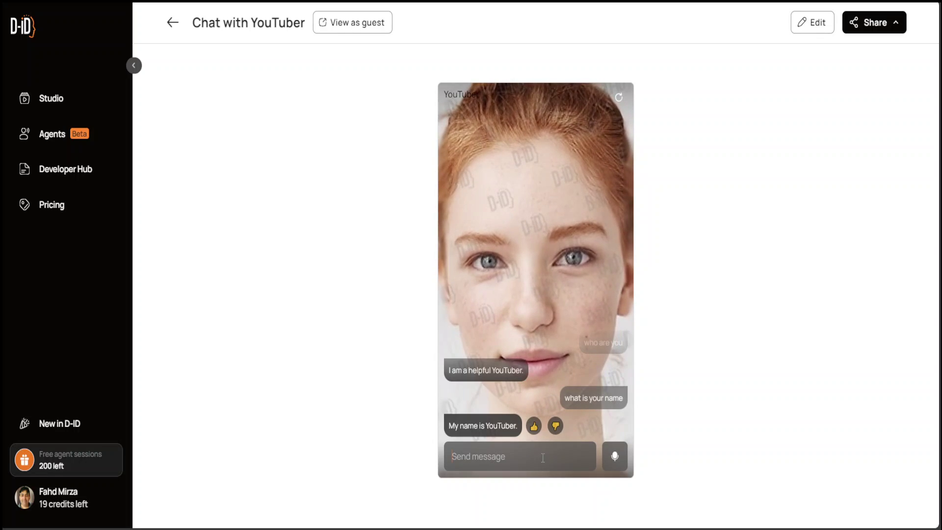